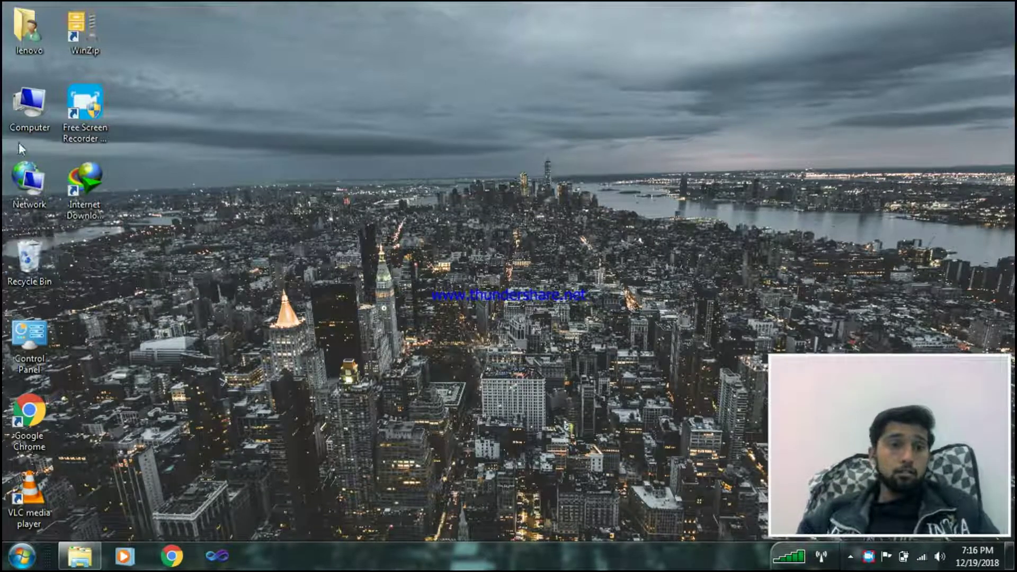
- Check the computer's basic system information from the Computer icon, then close it
right_click(31, 118)
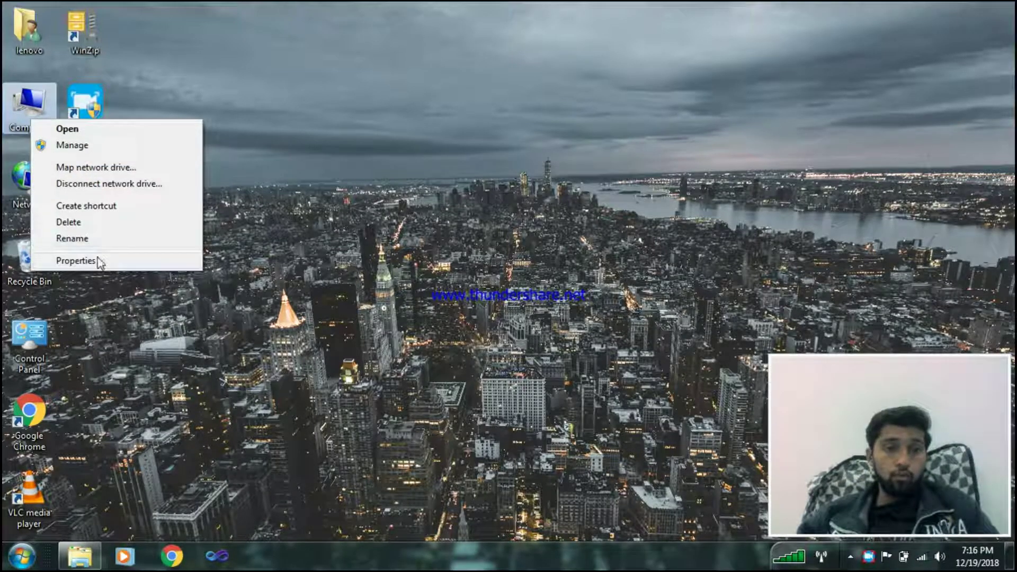
click(97, 259)
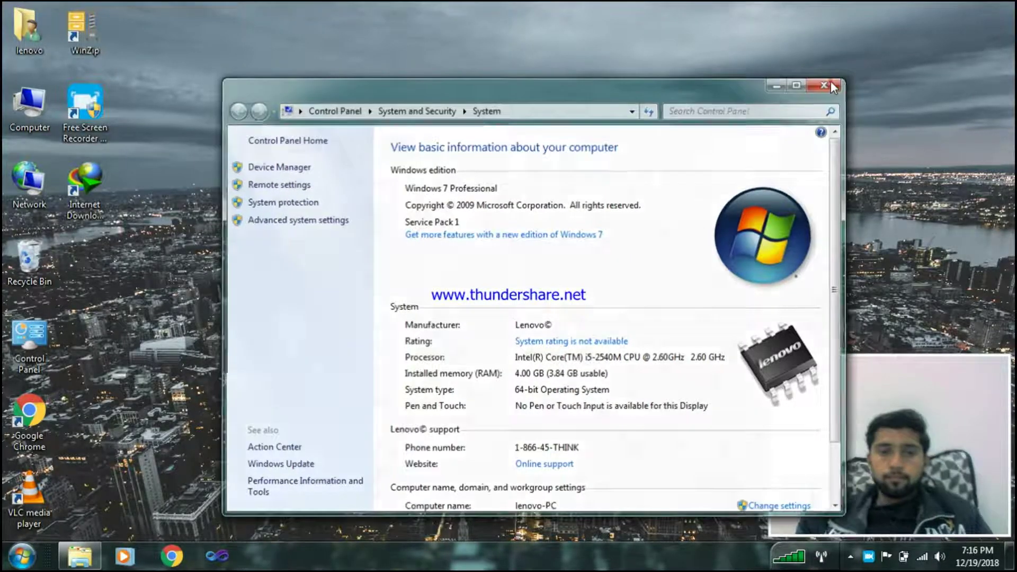
click(830, 83)
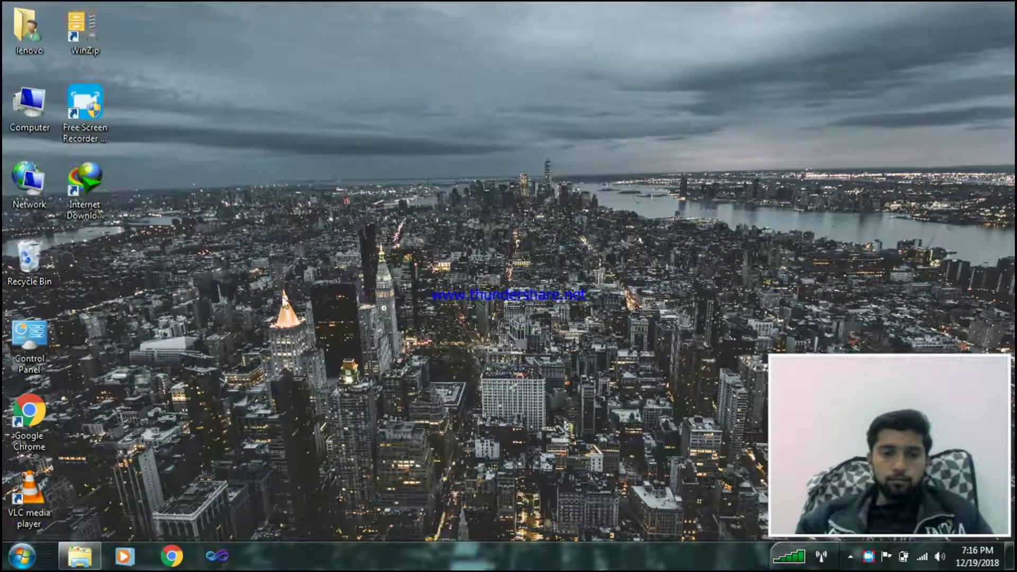
- In a maximized Chrome, search Lenovo Support for L520 and open the L520 Laptop (ThinkPad) page
click(172, 556)
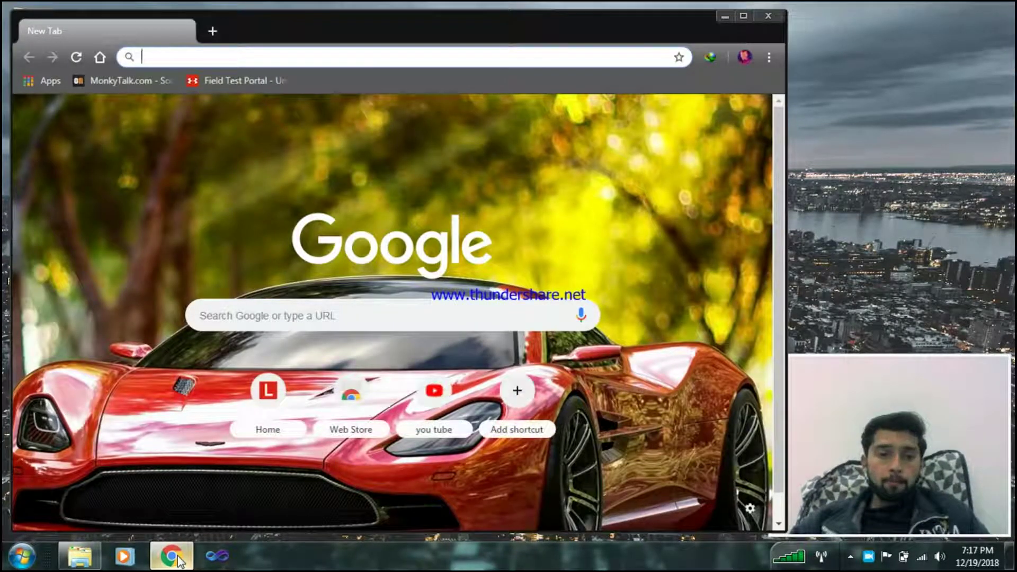
click(267, 394)
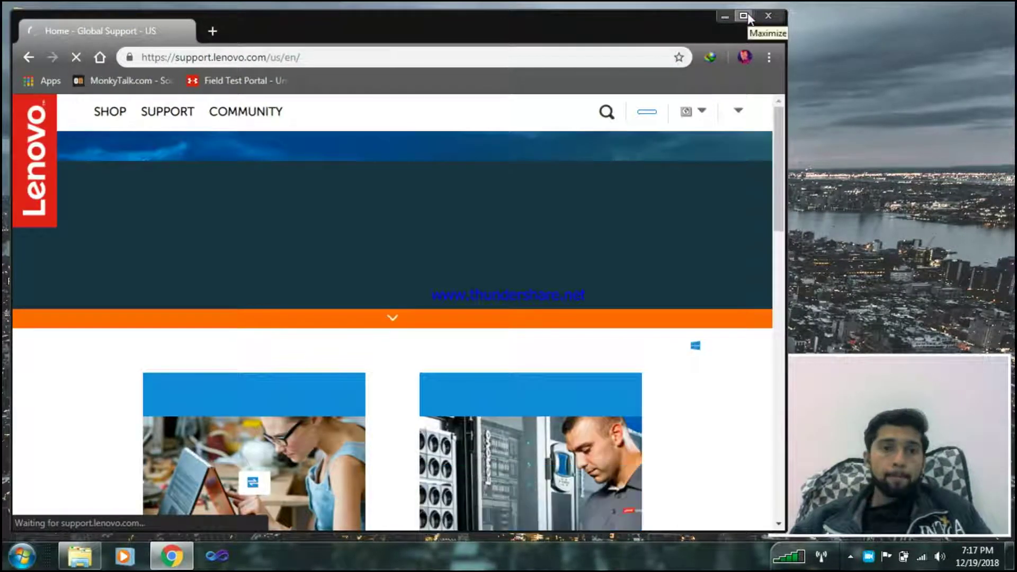
click(748, 16)
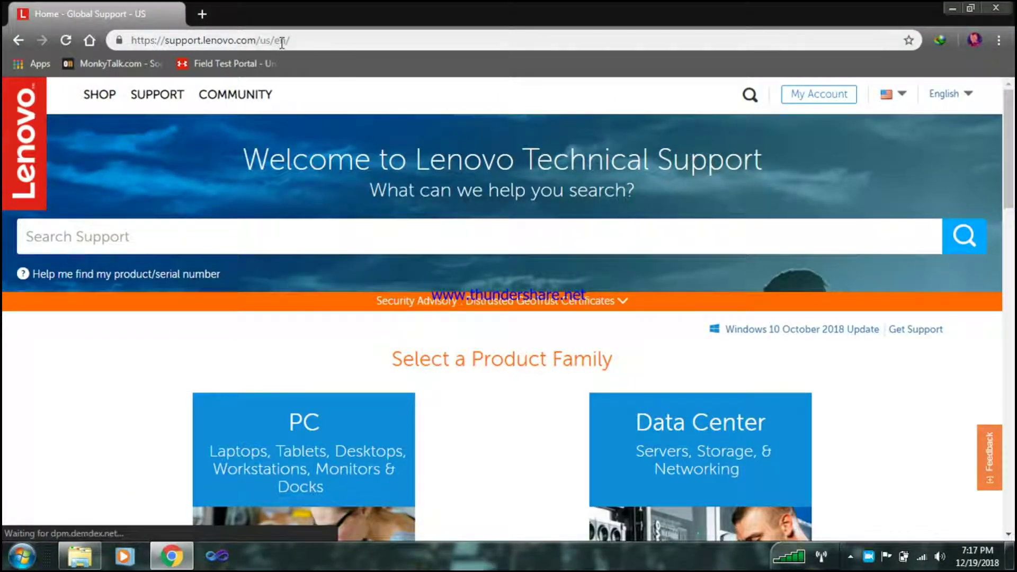
click(310, 45)
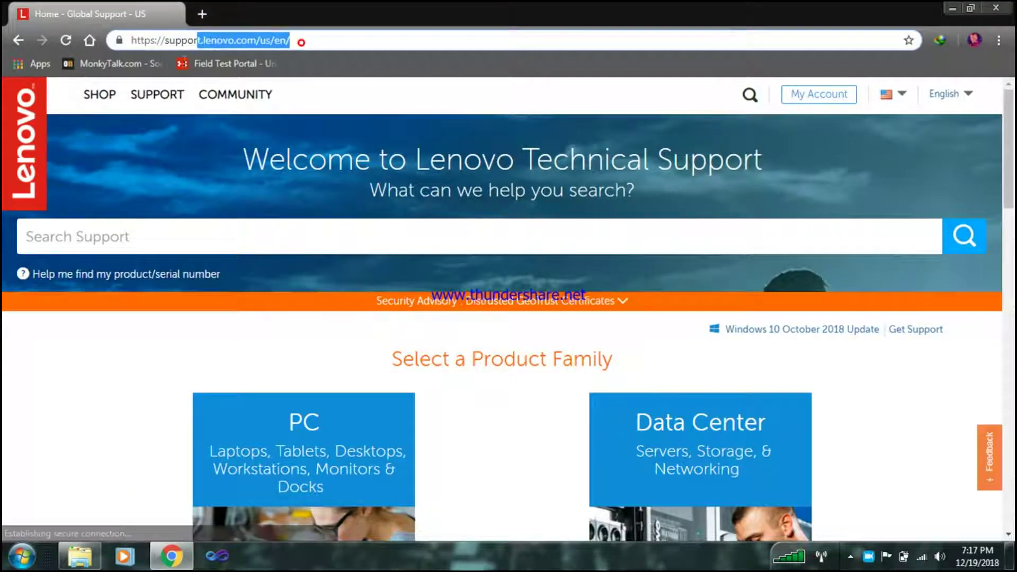
click(315, 47)
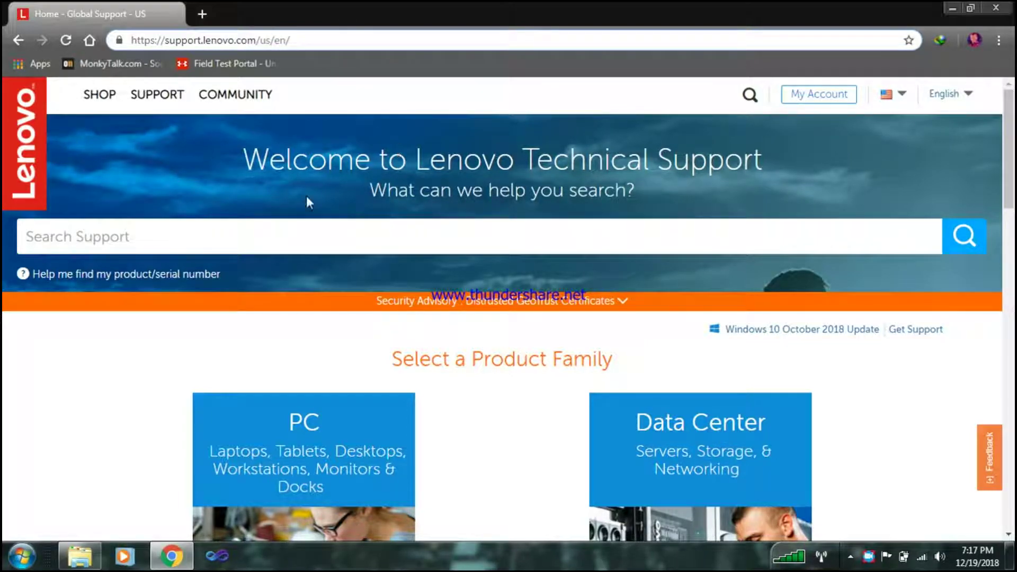
click(259, 220)
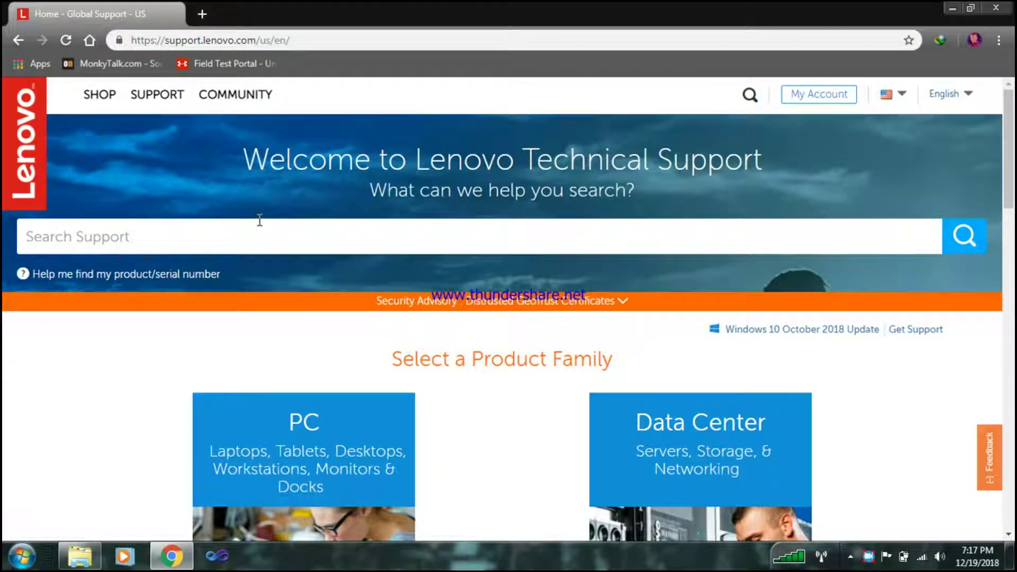
text(4520)
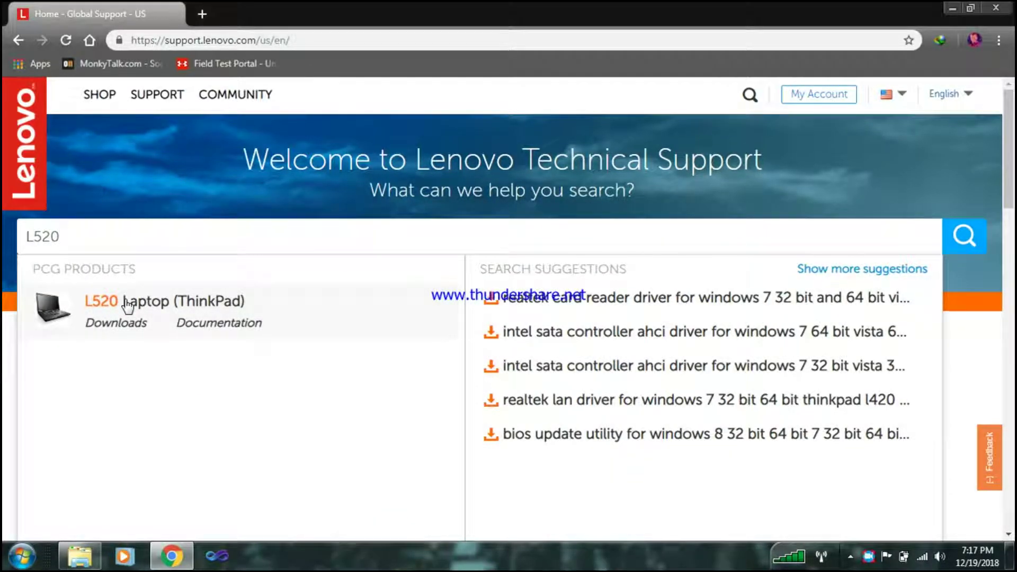
click(127, 305)
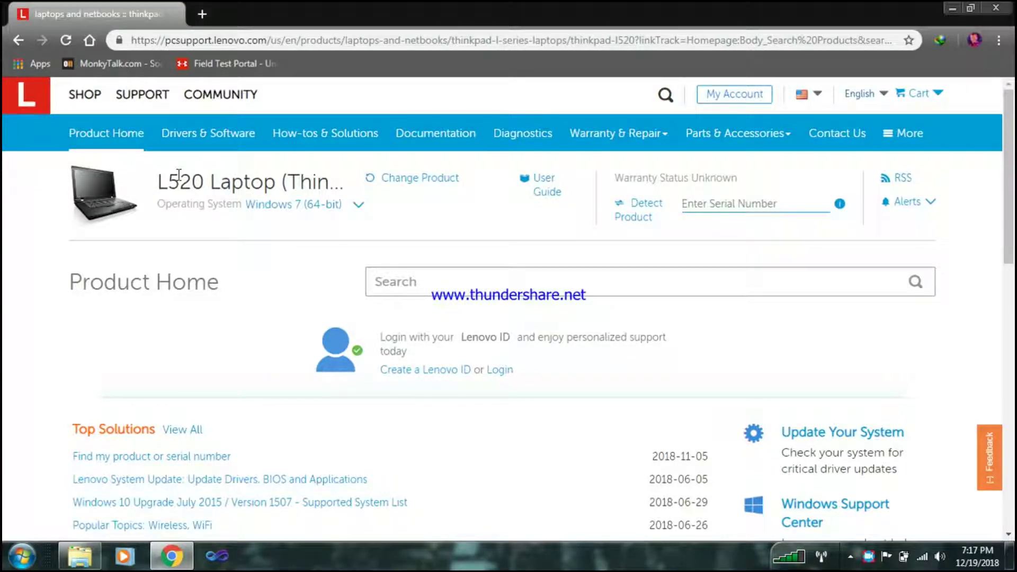
- Go to the L520 Drivers & Software list and expand Fingerprint Reader to the Fingerprint Software 5.9.9.7282 downloads
drag(171, 183, 158, 183)
click(211, 135)
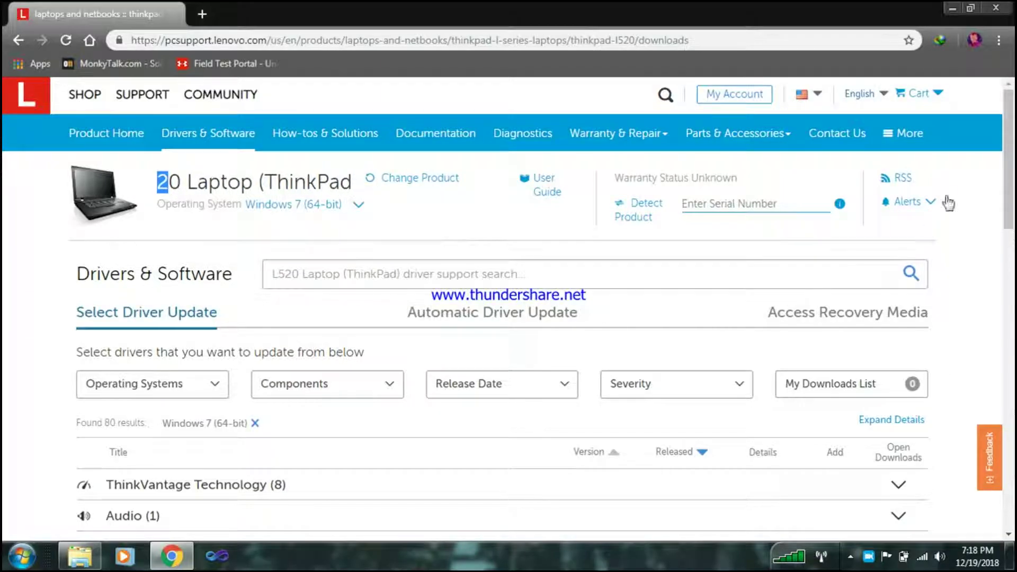
drag(1011, 154, 1014, 245)
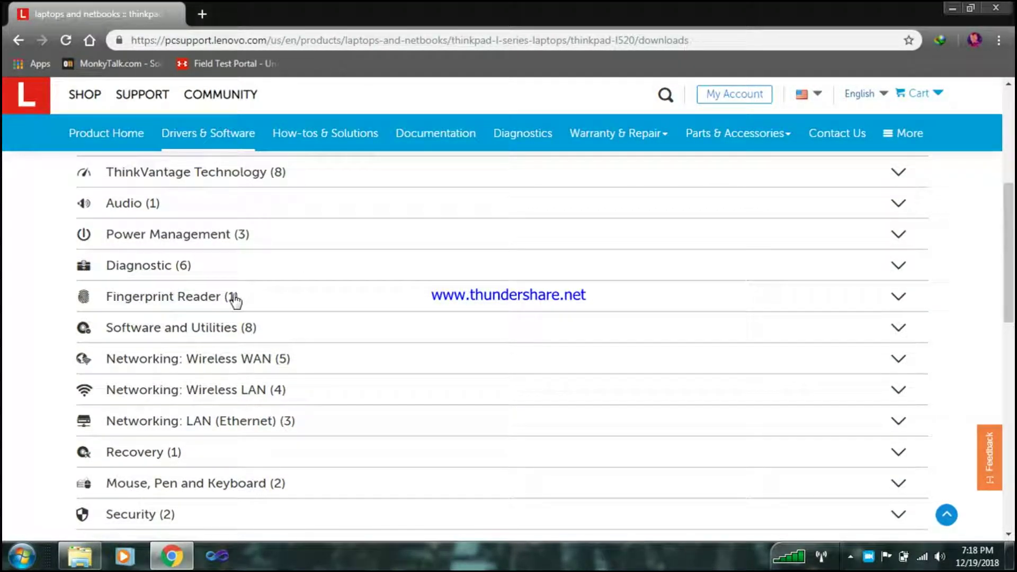
mouse_move(236, 297)
mouse_down()
mouse_move(101, 297)
mouse_move(244, 297)
mouse_up()
click(244, 296)
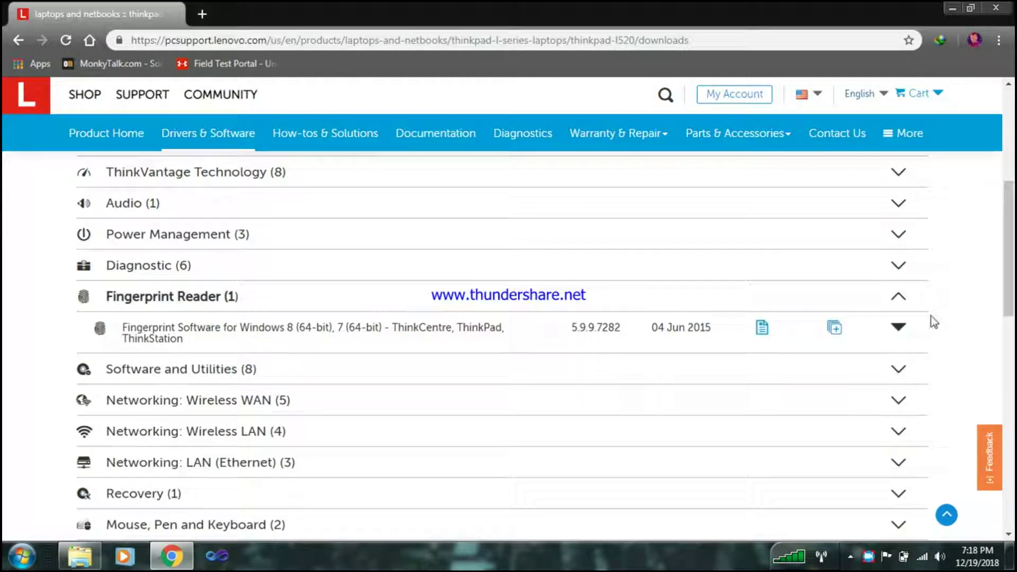
click(901, 300)
click(901, 300)
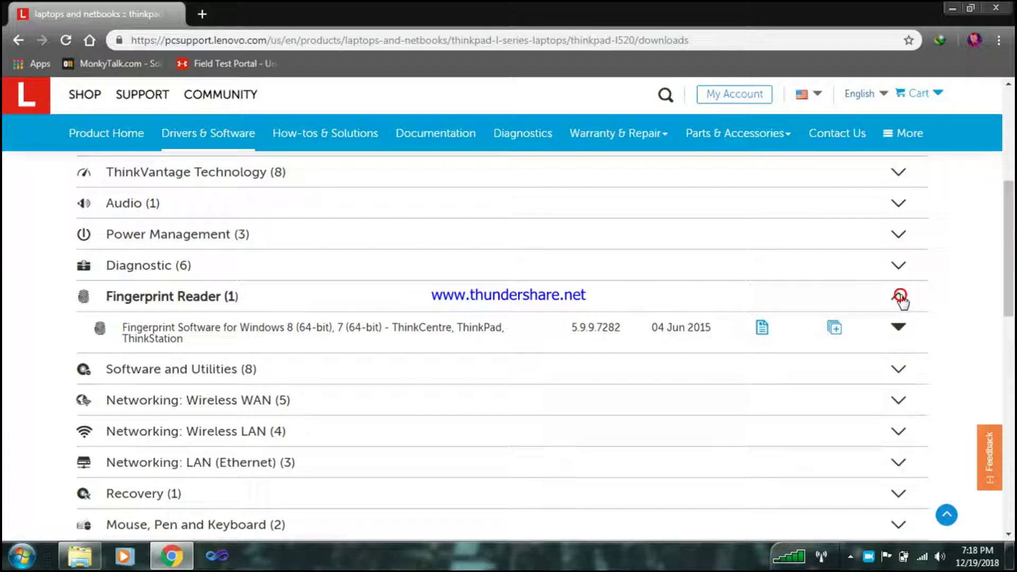
click(900, 327)
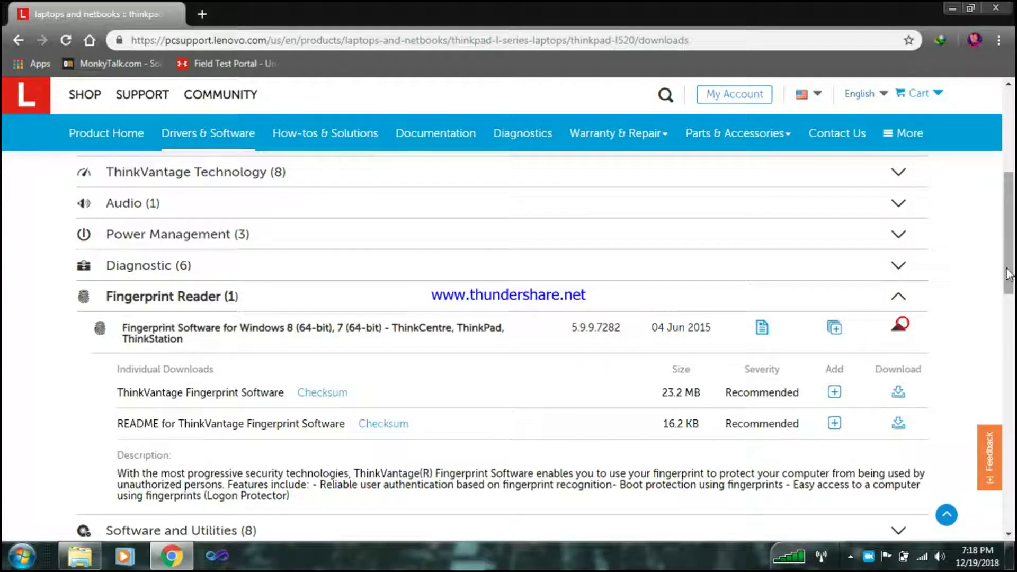
scroll(1009, 275, down, 3)
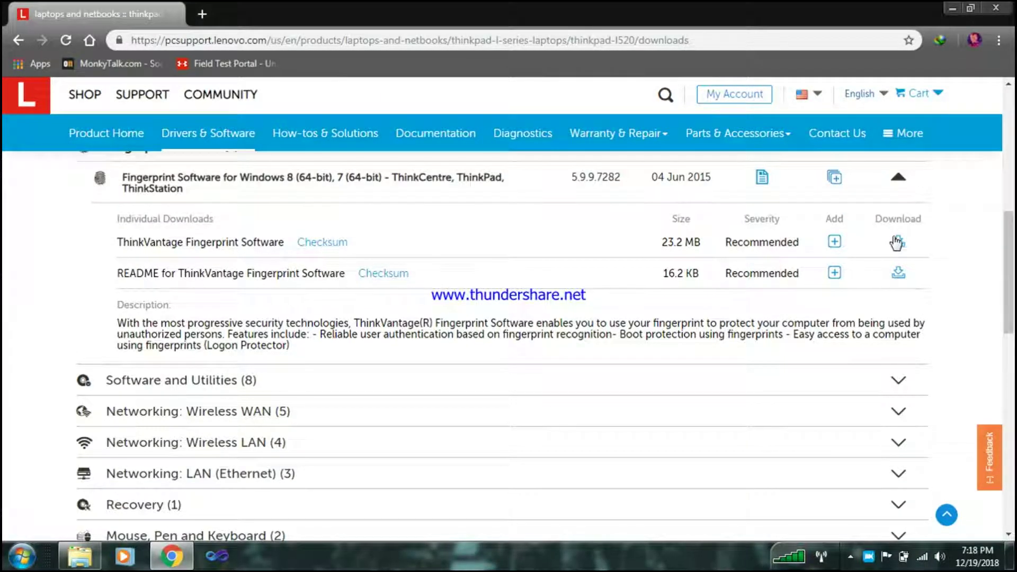
- Cancel the duplicate IDM download of g1f814ww.exe, close Chrome, and open the Computer window
click(896, 242)
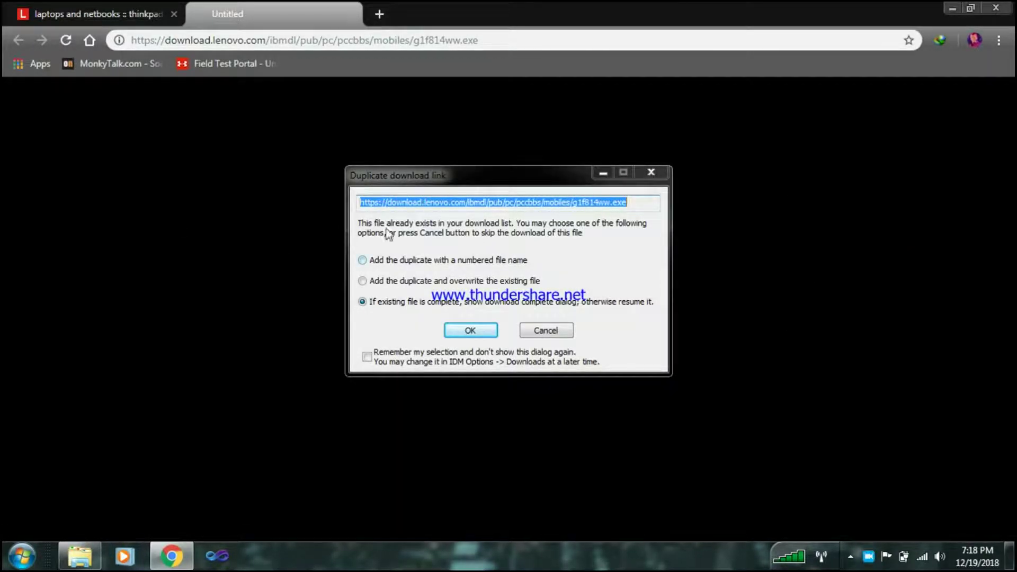
click(370, 228)
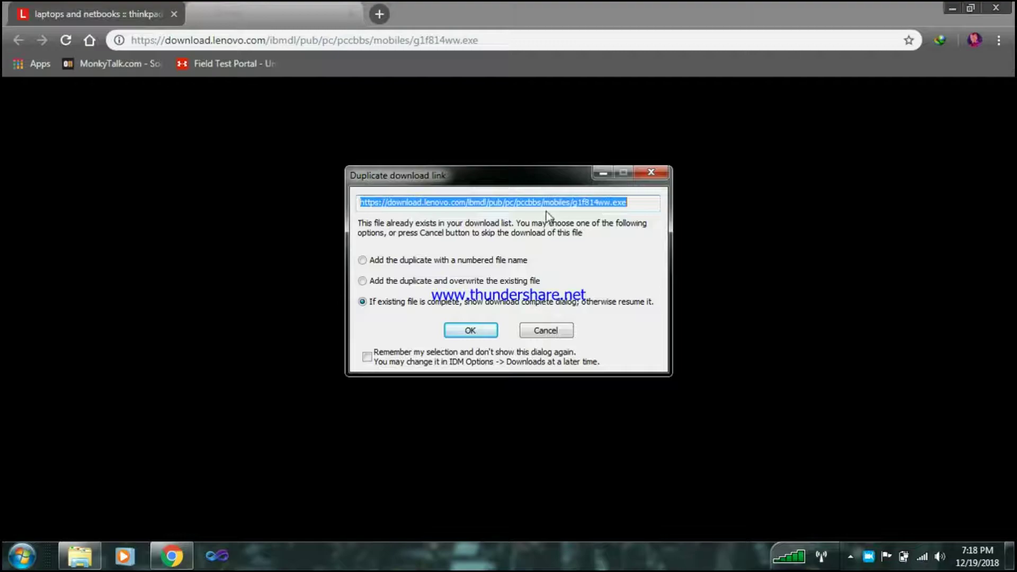
click(553, 333)
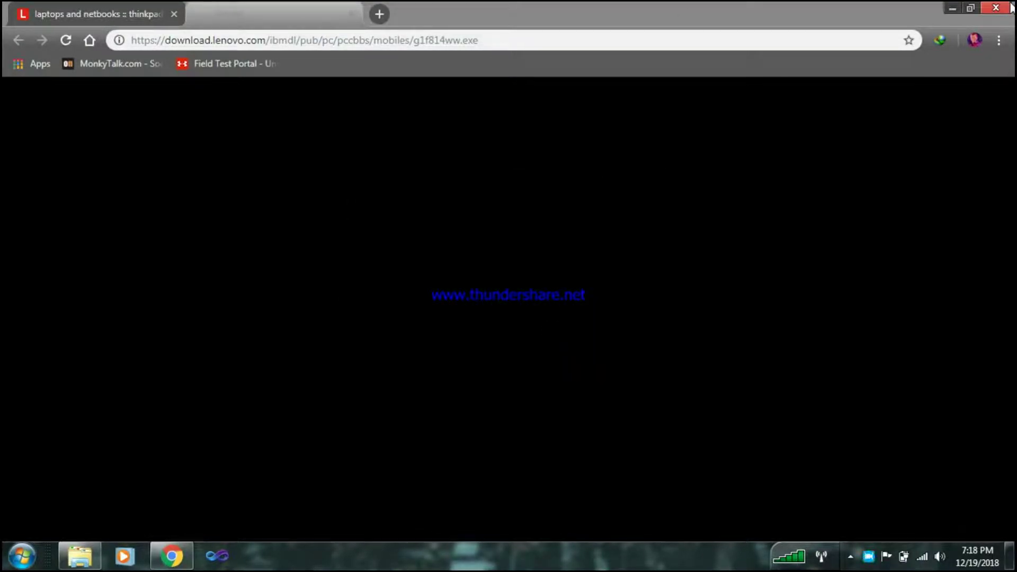
click(1011, 7)
double_click(21, 106)
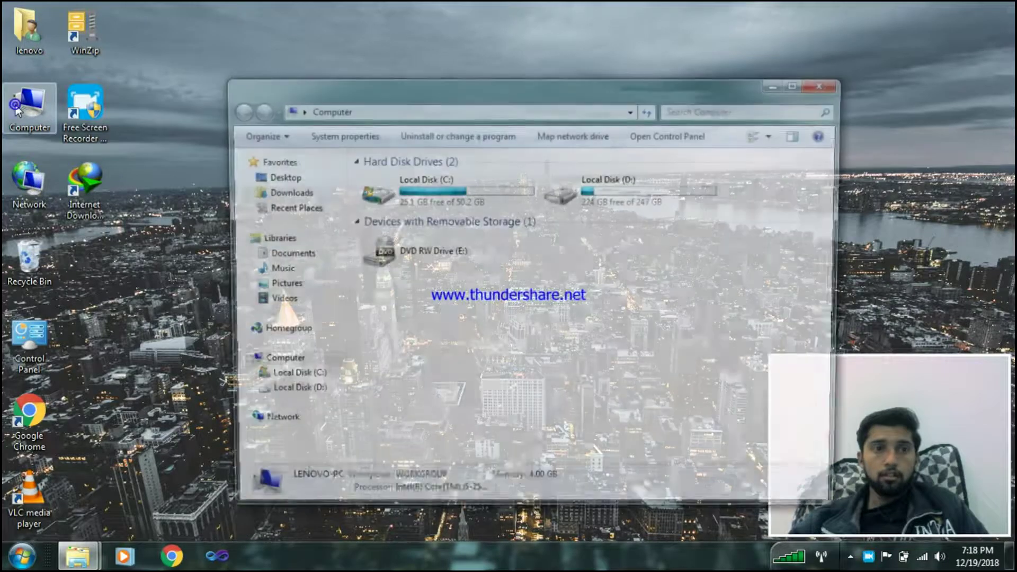
- Run g1f814ww from the Downloads folder and accept its license agreement
click(303, 191)
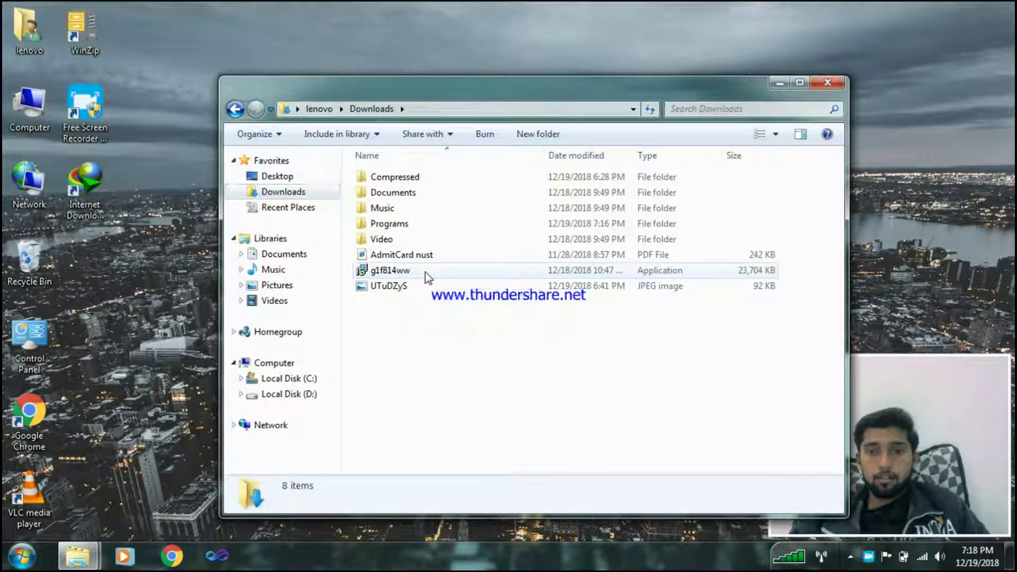
double_click(425, 272)
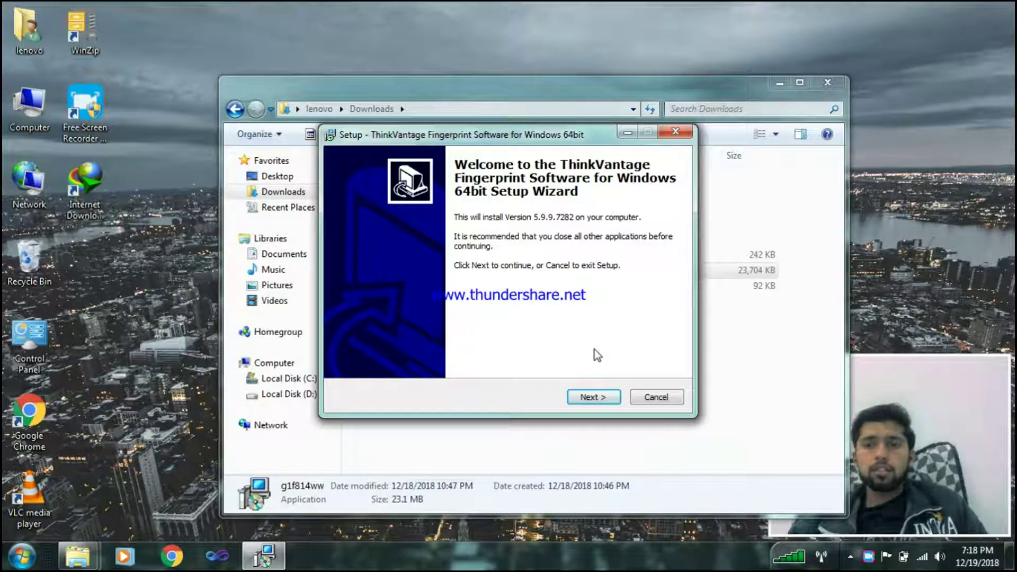
click(603, 398)
click(422, 352)
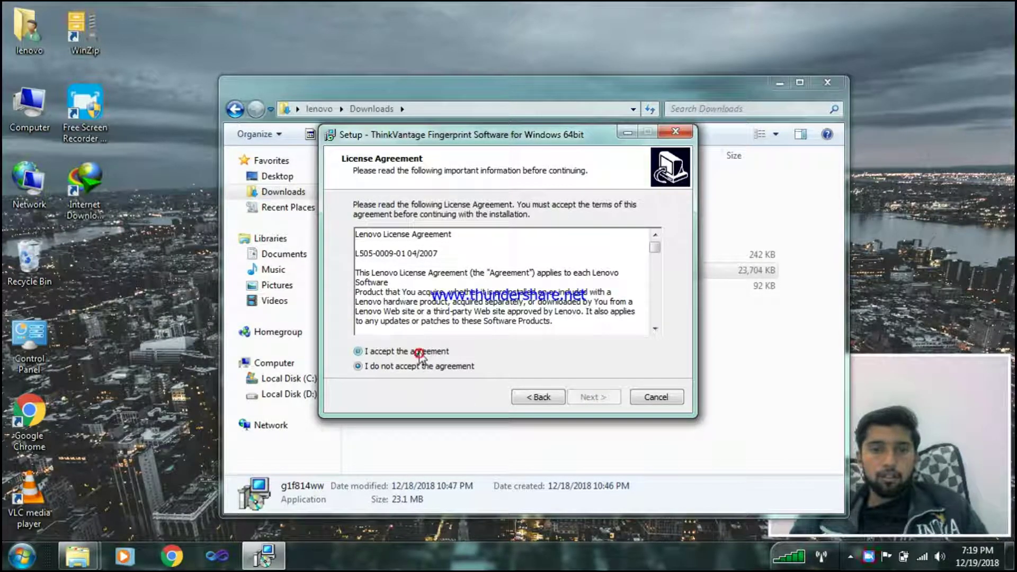
click(607, 399)
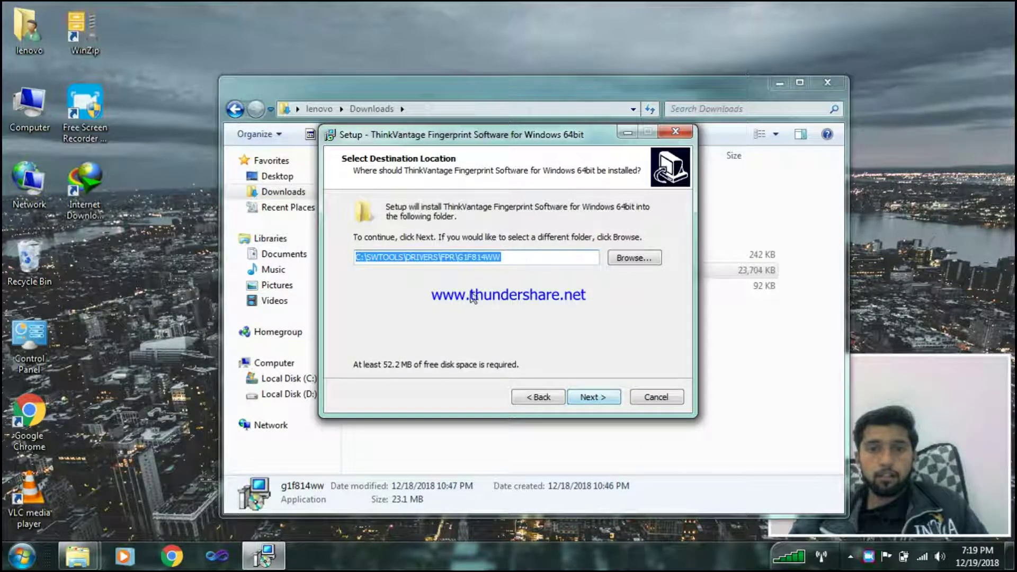
- Extract into the existing C:\SWTOOLS\DRIVERS\FPR\G1F814WW folder and finish, launching the fingerprint setup
click(590, 398)
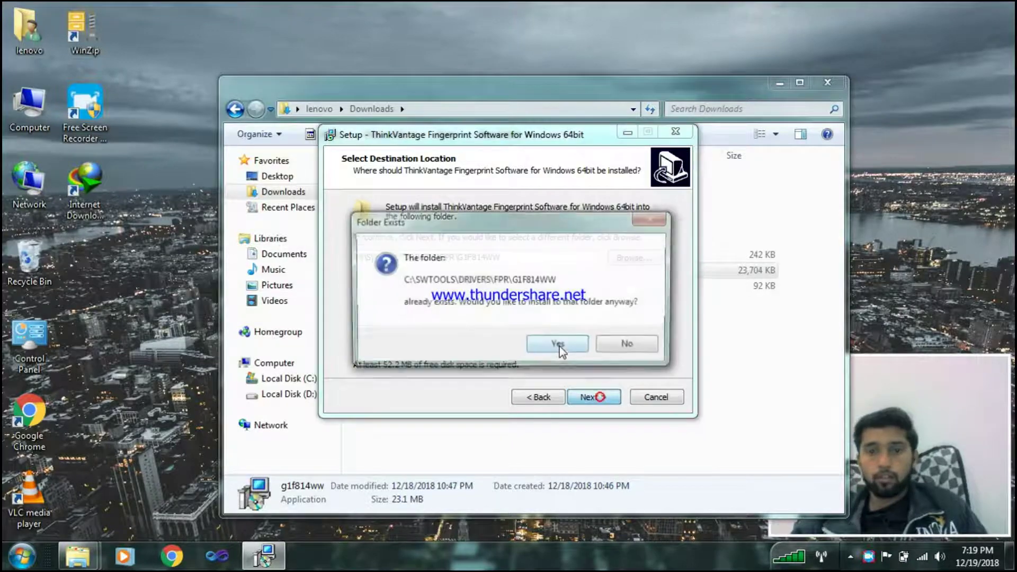
click(559, 346)
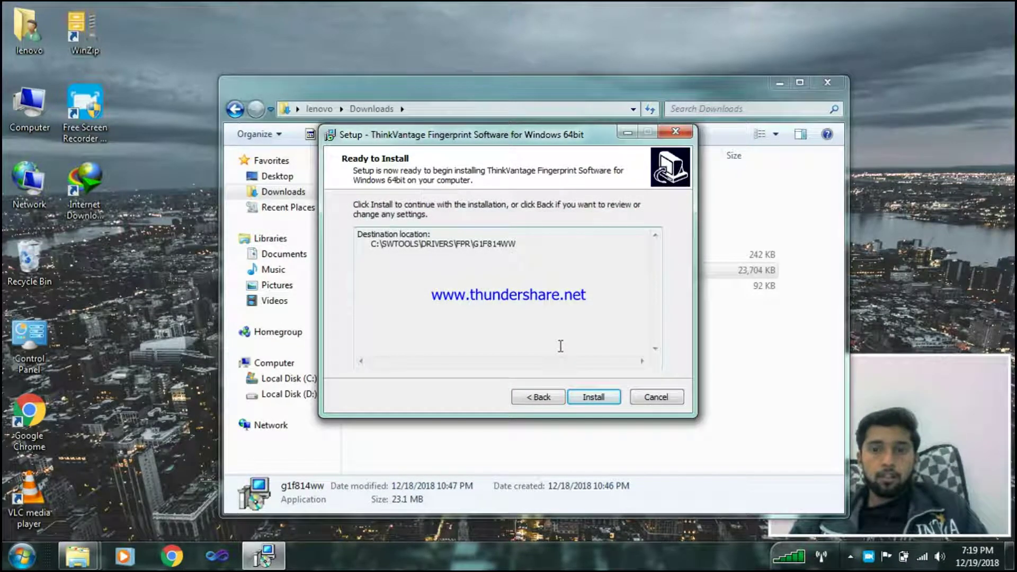
click(590, 395)
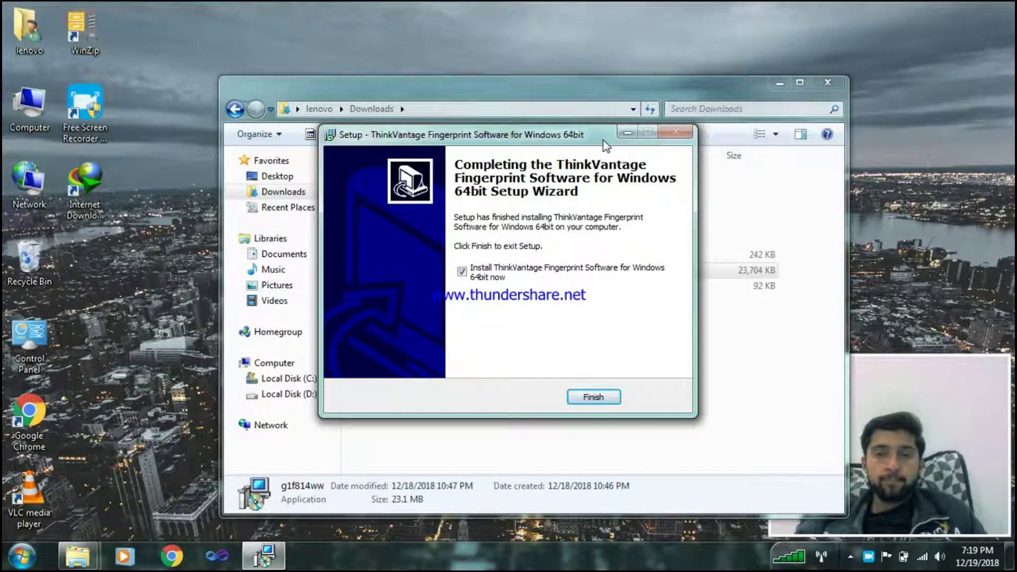
click(583, 396)
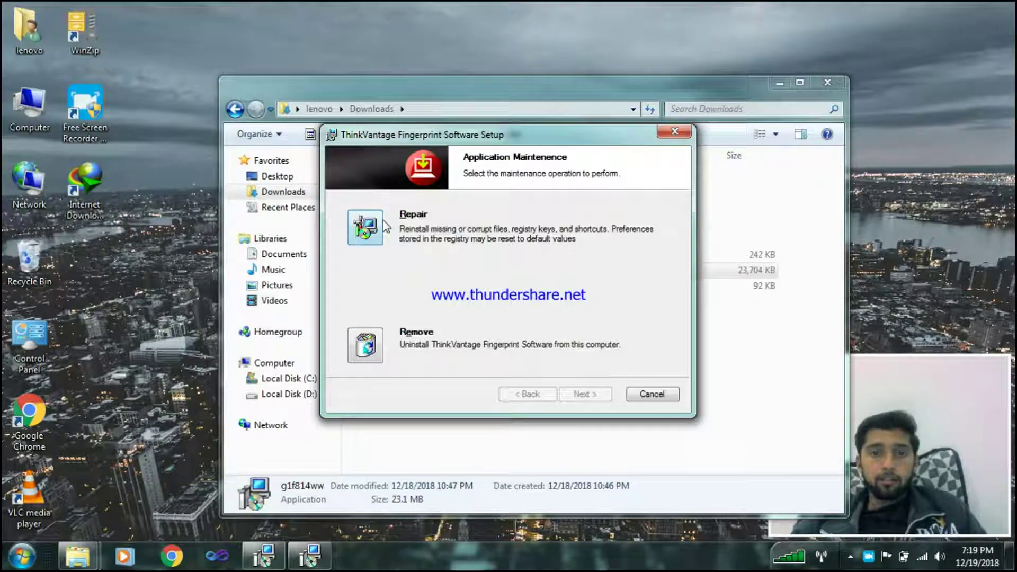
- Choose Repair and run the fingerprint software installation through to its success page
click(365, 227)
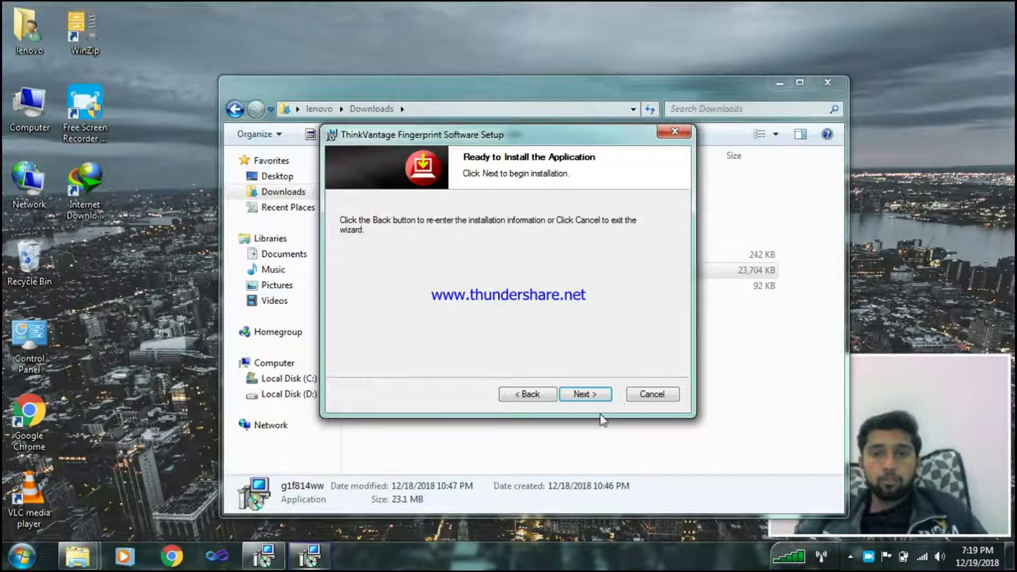
click(599, 395)
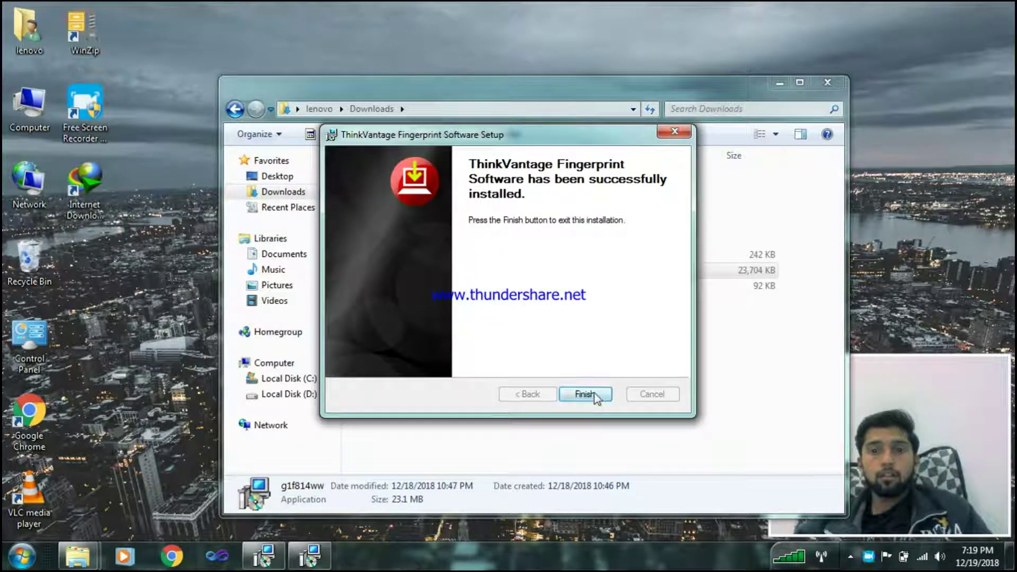
click(585, 394)
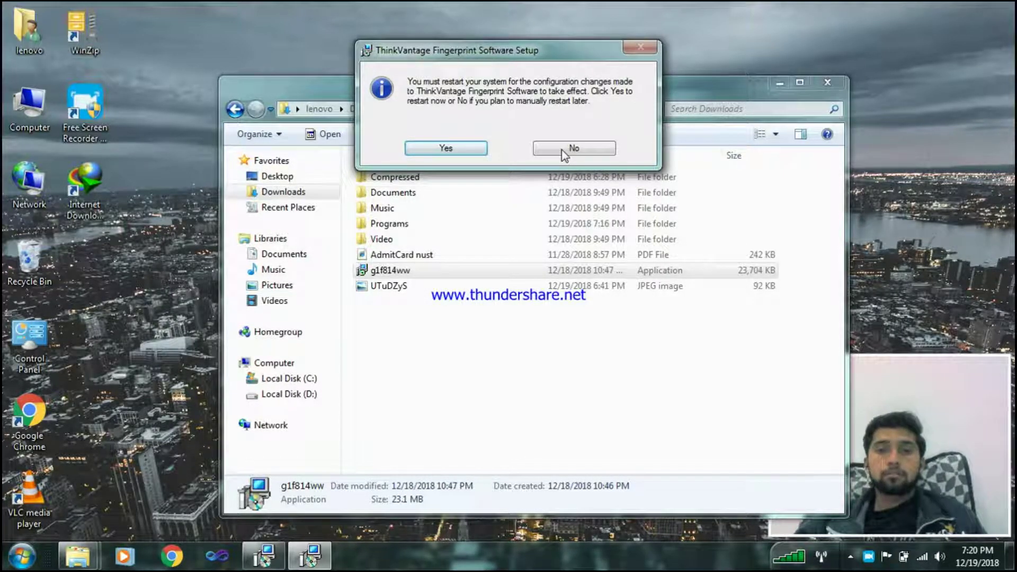
- Decline the restart, close the Downloads window, and open 'Manage your fingerprint data' from User Accounts
click(561, 150)
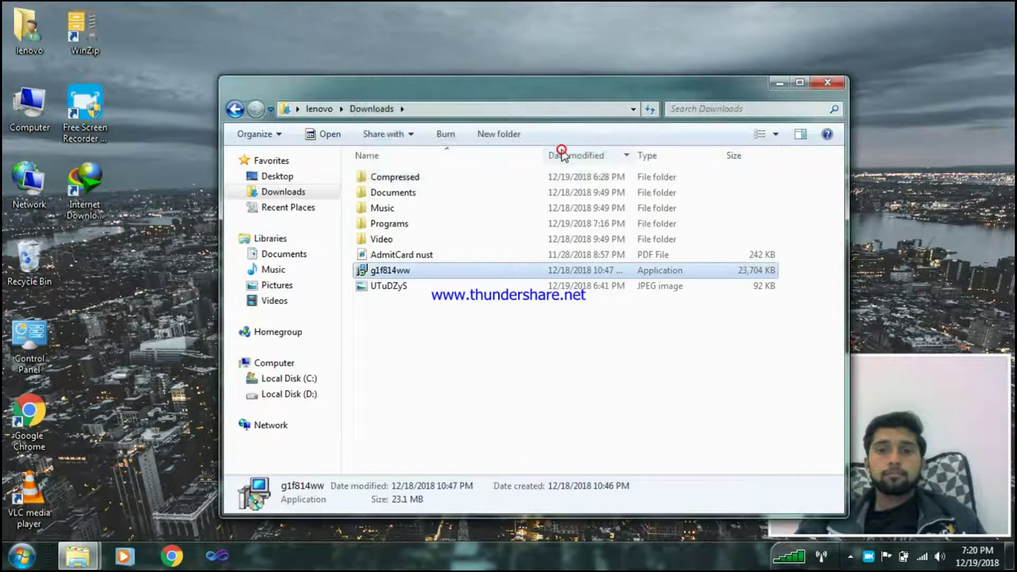
click(827, 85)
click(21, 556)
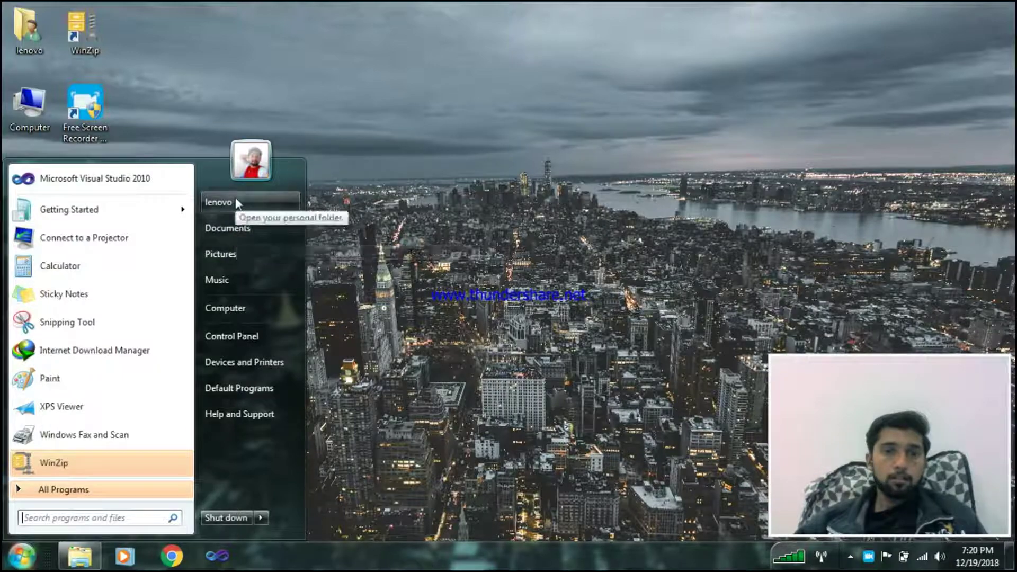
click(258, 177)
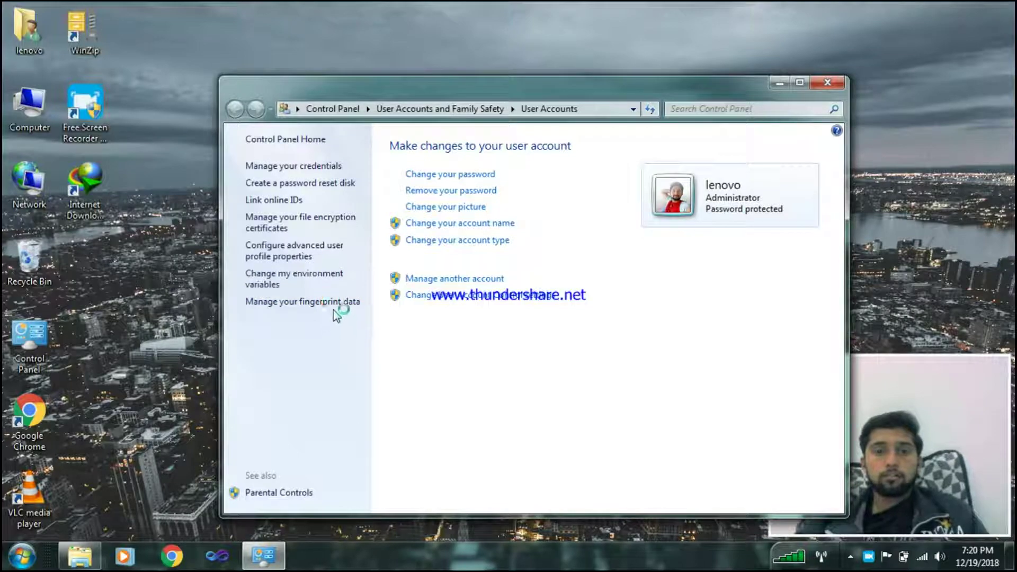
click(329, 302)
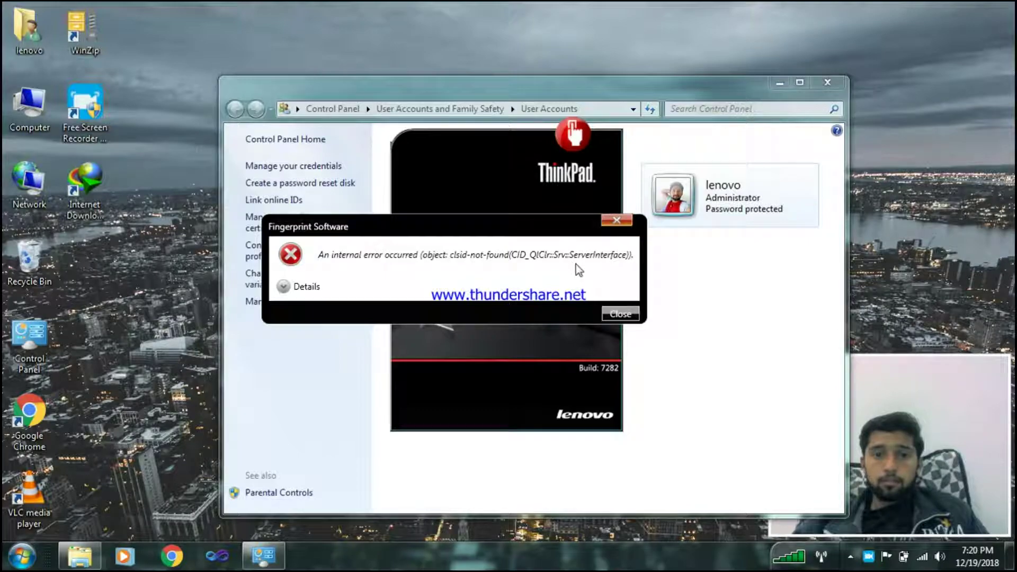
- Dismiss the internal and object-reference errors and cancel the fingerprint application's crash report
click(284, 287)
click(668, 352)
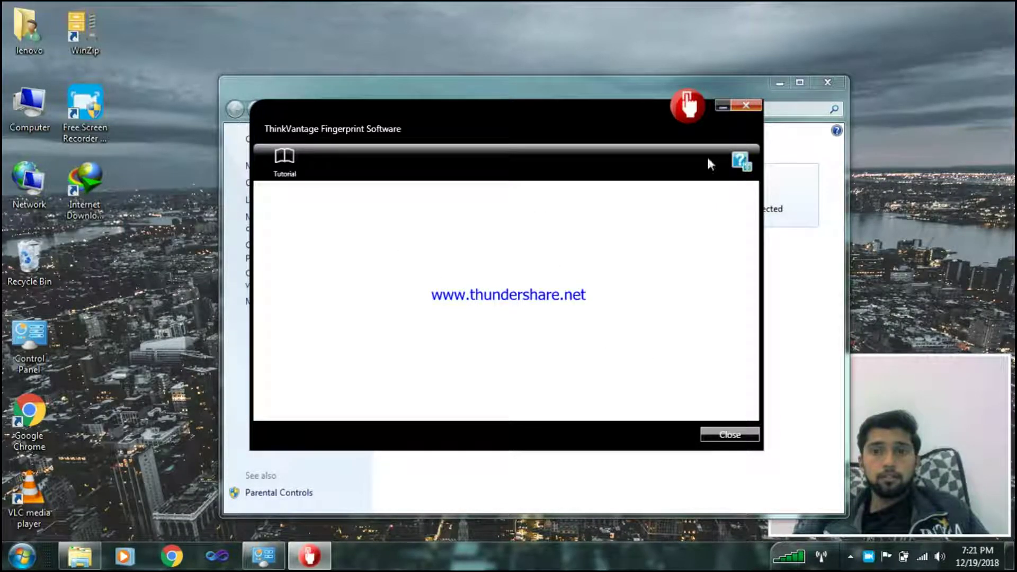
click(284, 160)
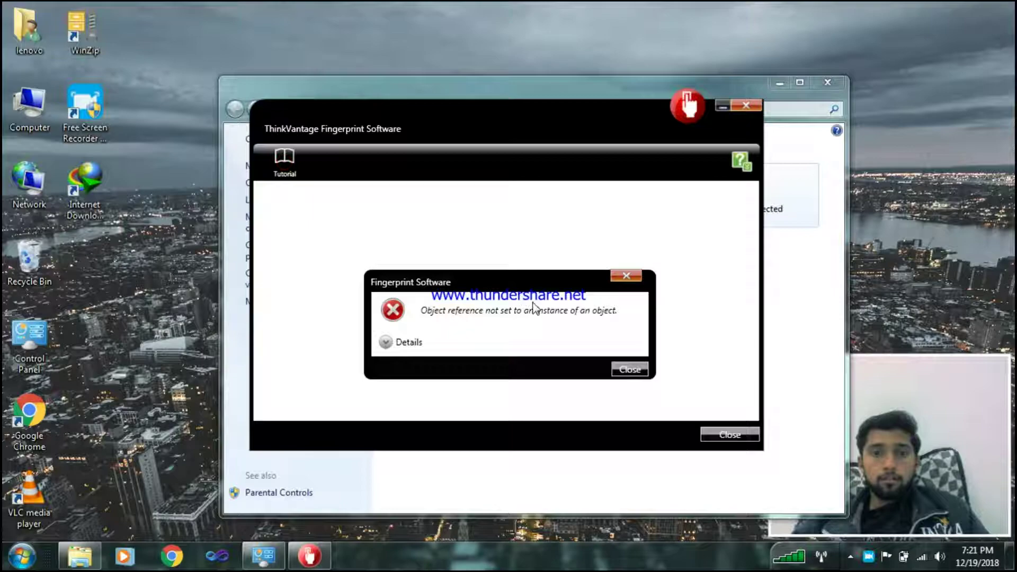
click(628, 370)
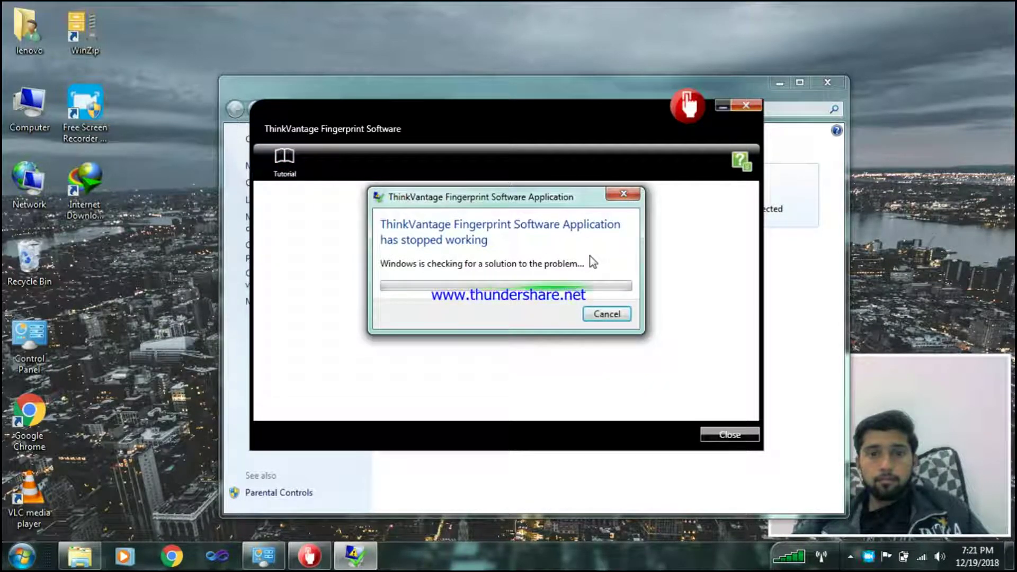
click(602, 316)
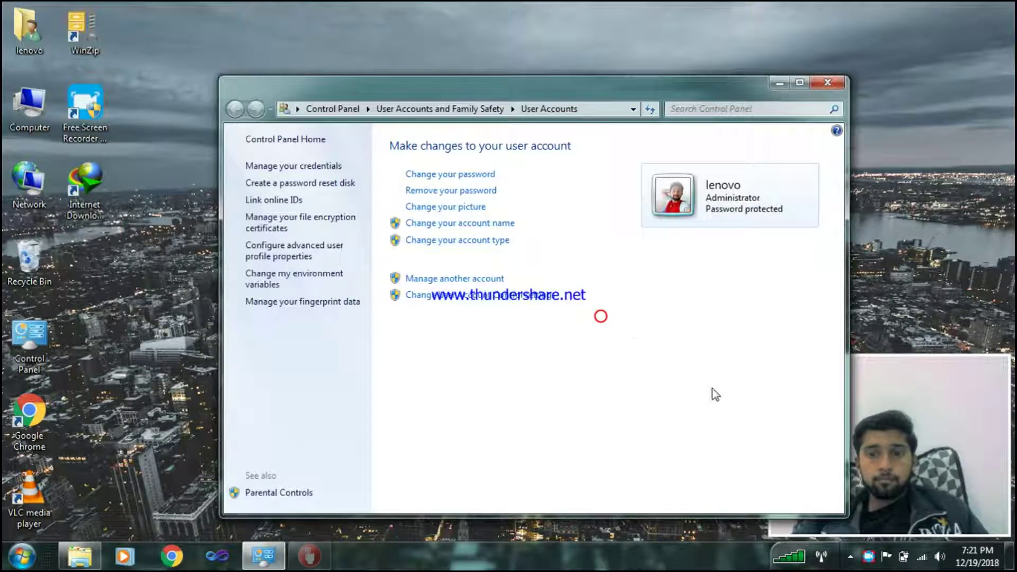
- Minimize Control Panel and launch Free Screen Recorder from the desktop
click(878, 432)
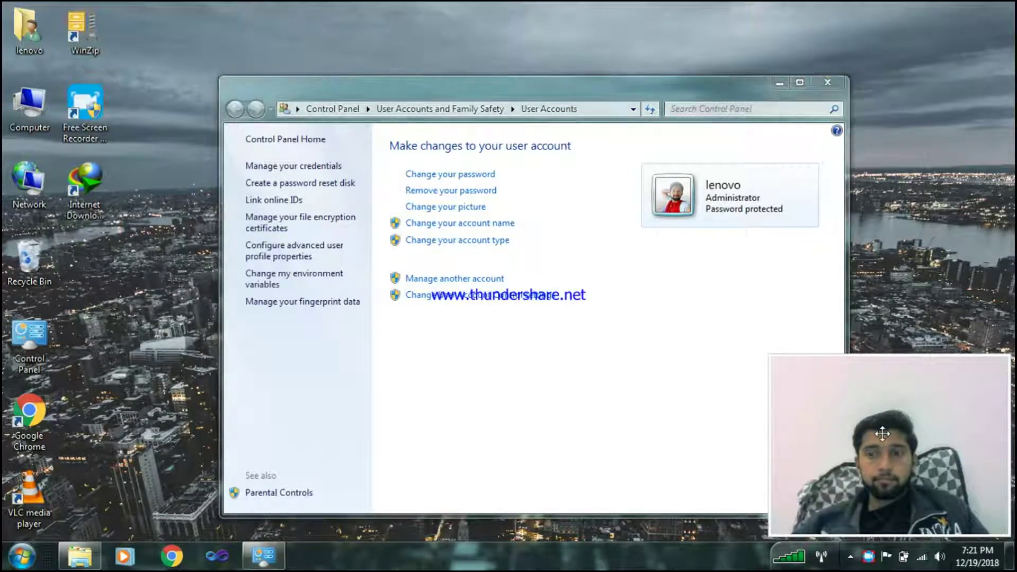
click(779, 84)
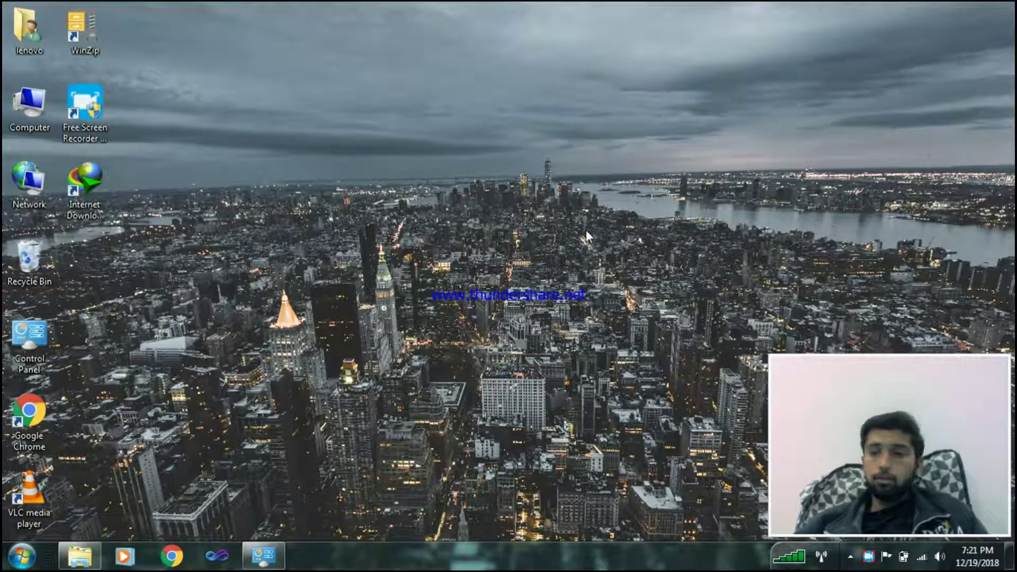
double_click(97, 123)
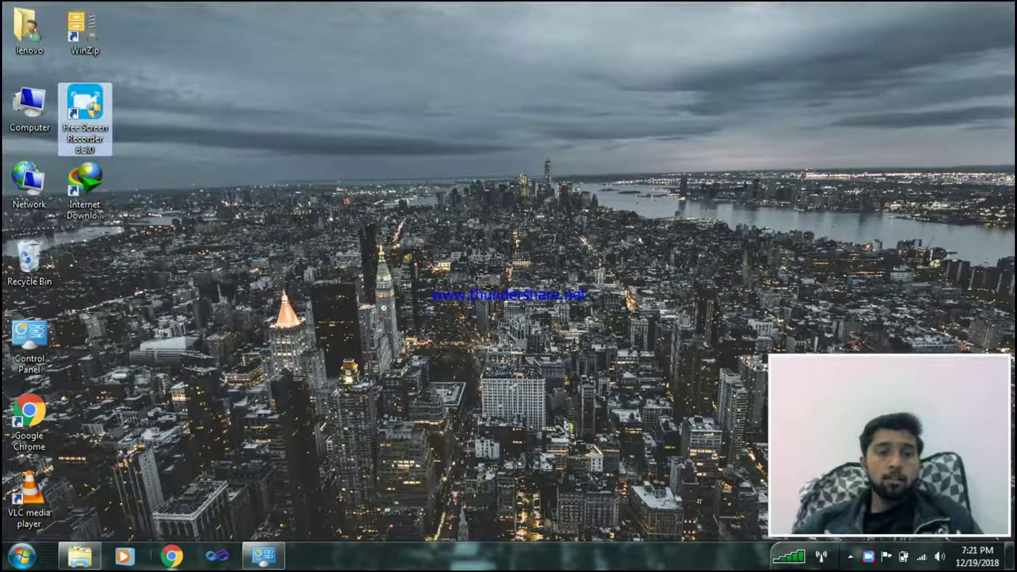
- Restart Windows from the Start menu's shutdown options
click(26, 558)
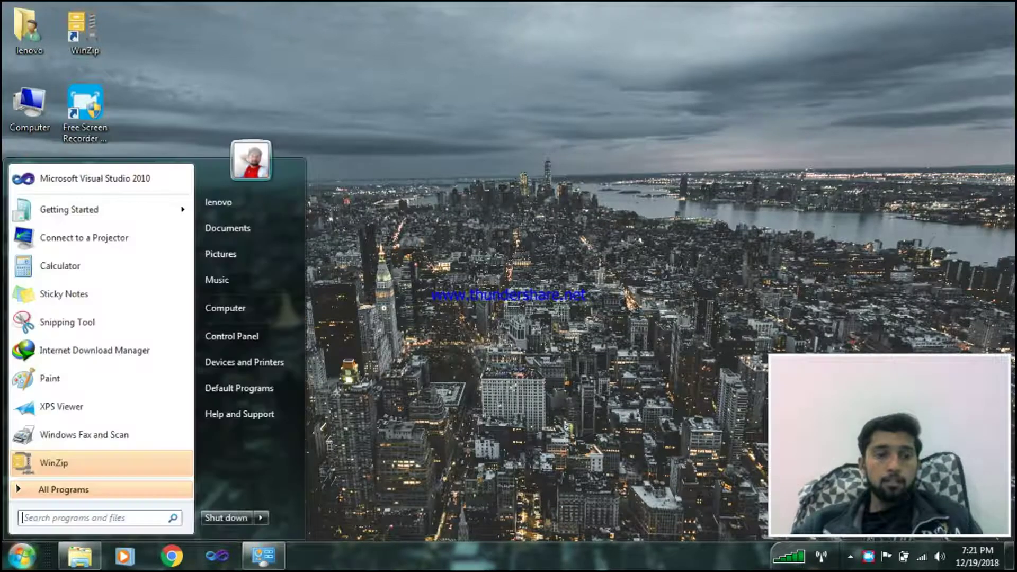
click(261, 518)
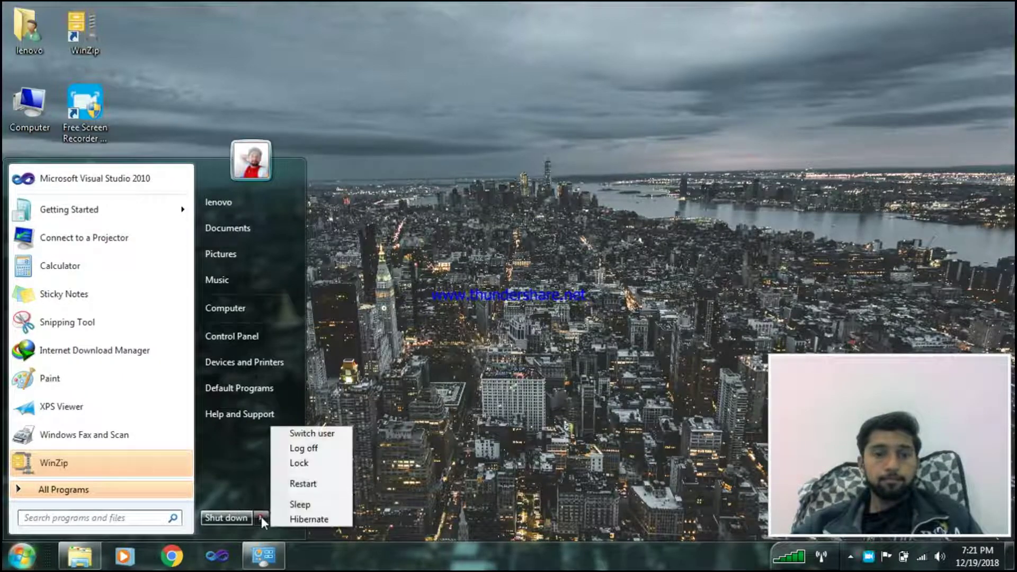
click(302, 484)
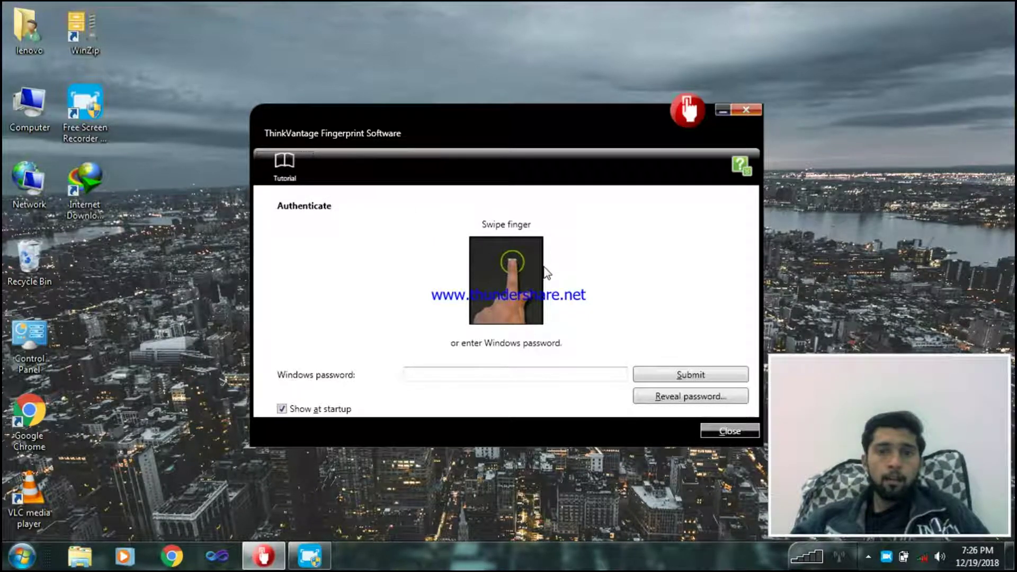
- Open the Correct Swipe Tutorial from the fingerprint software's Tutorial button
click(287, 166)
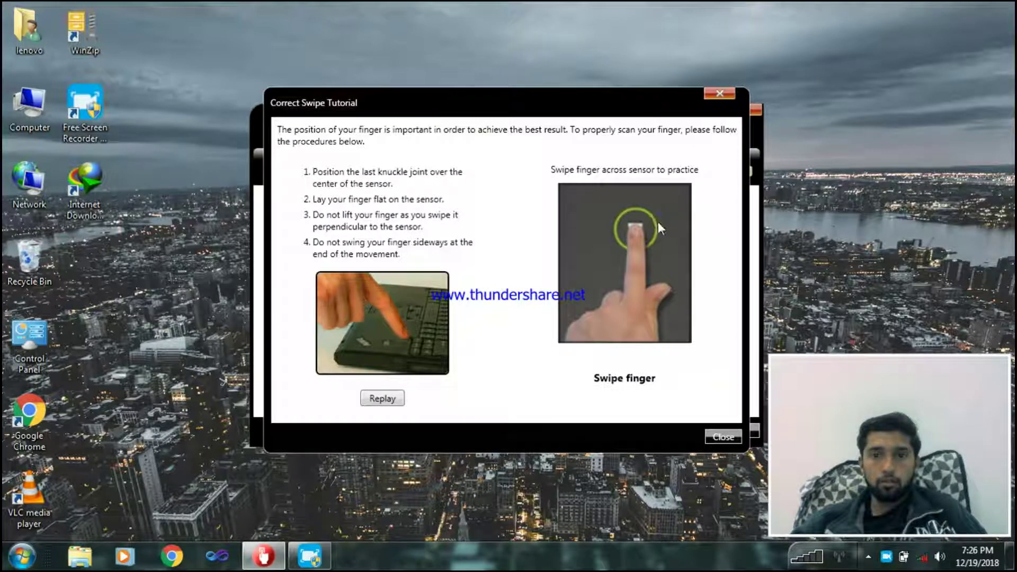
- Close the Correct Swipe Tutorial window
click(726, 435)
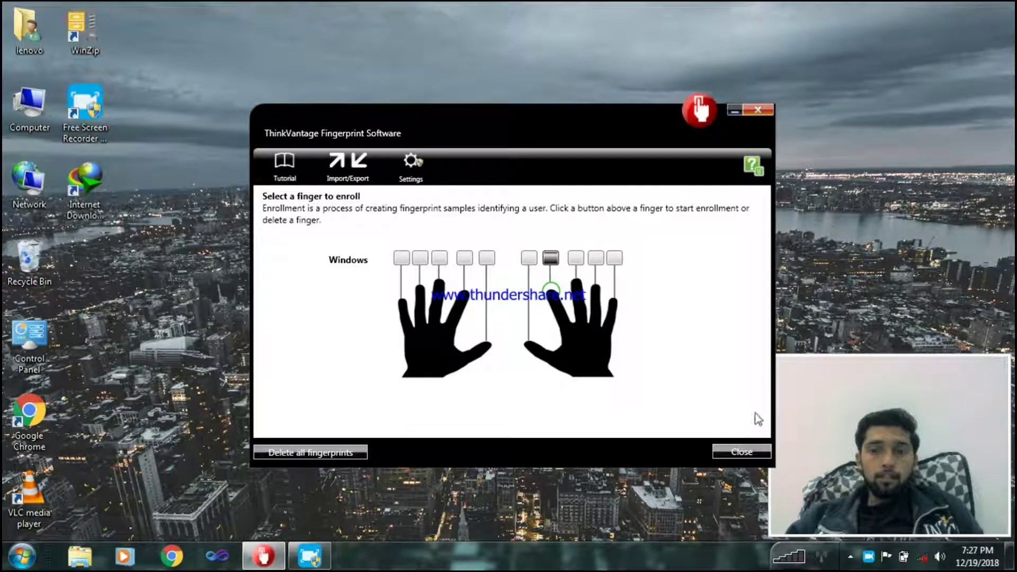
- Close the fingerprint enrollment window and refresh the Windows 7 desktop from its context menu
click(764, 452)
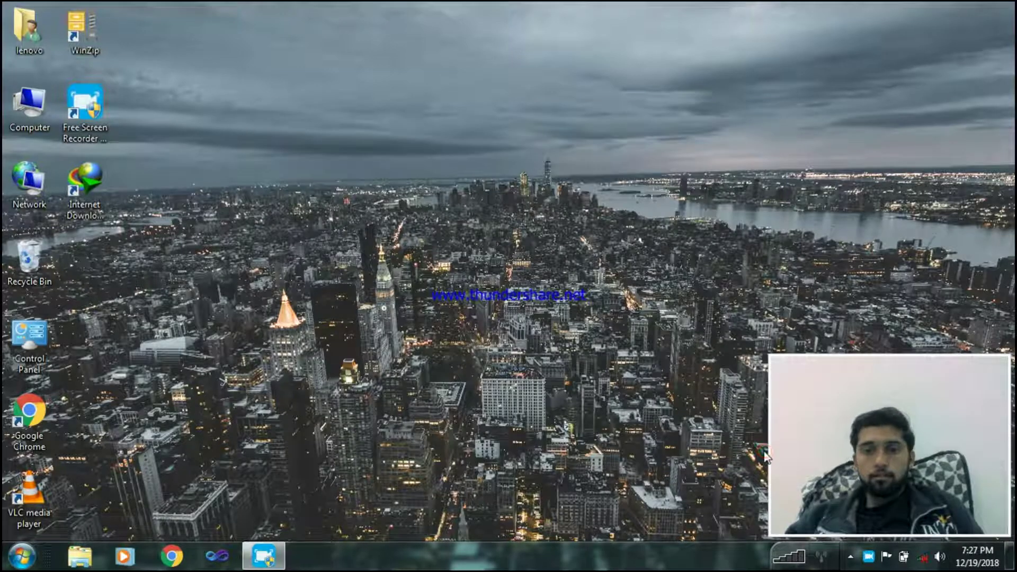
right_click(520, 225)
click(561, 267)
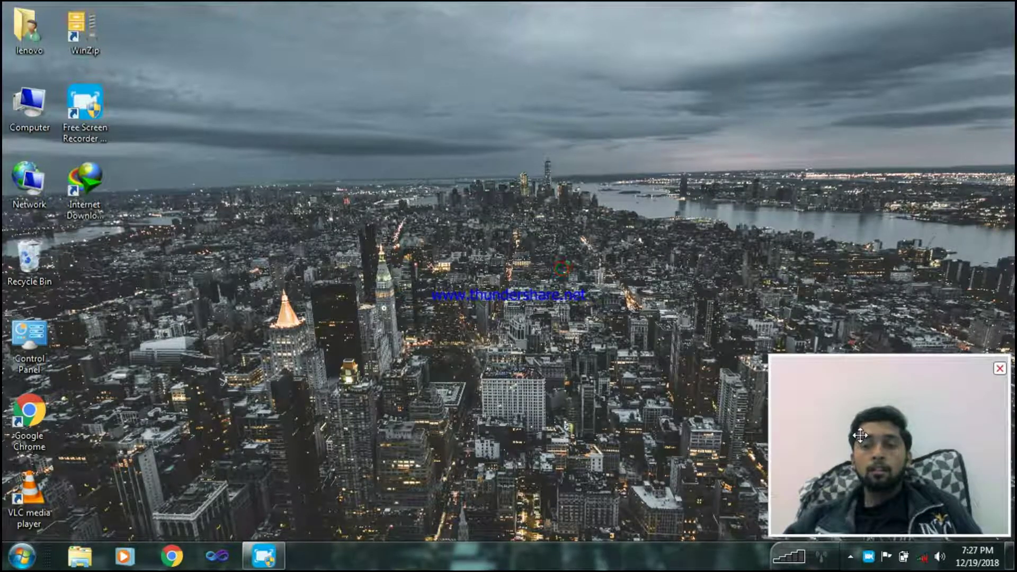